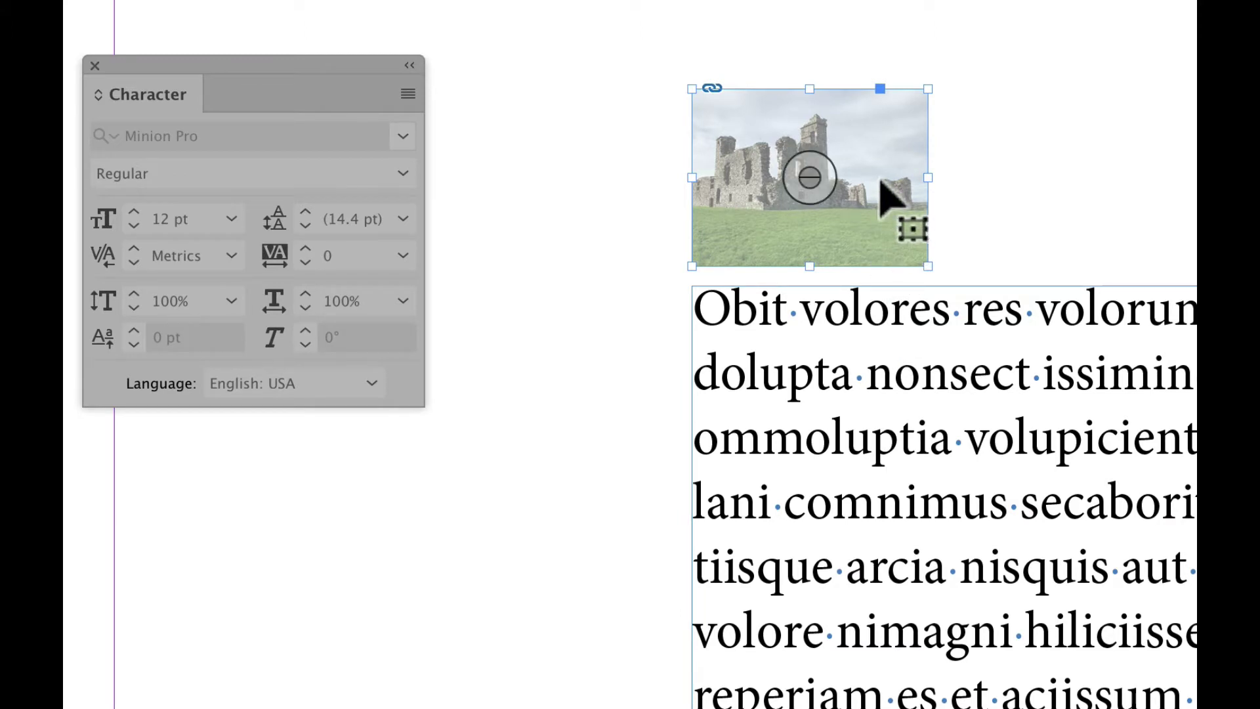
Cut the castle image and paste it inline at the very start of the text, before "Obit".
{"action": "key", "text": "Delete"}
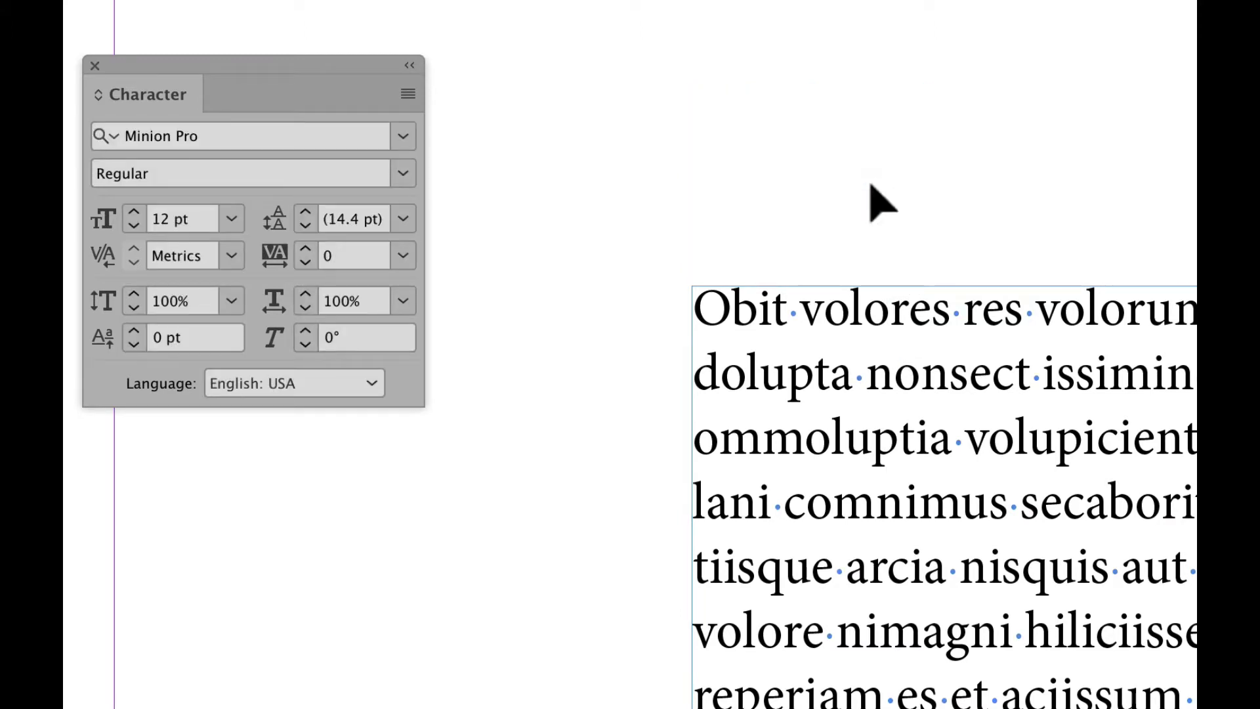
{"action": "double_click", "coordinate": [697, 321]}
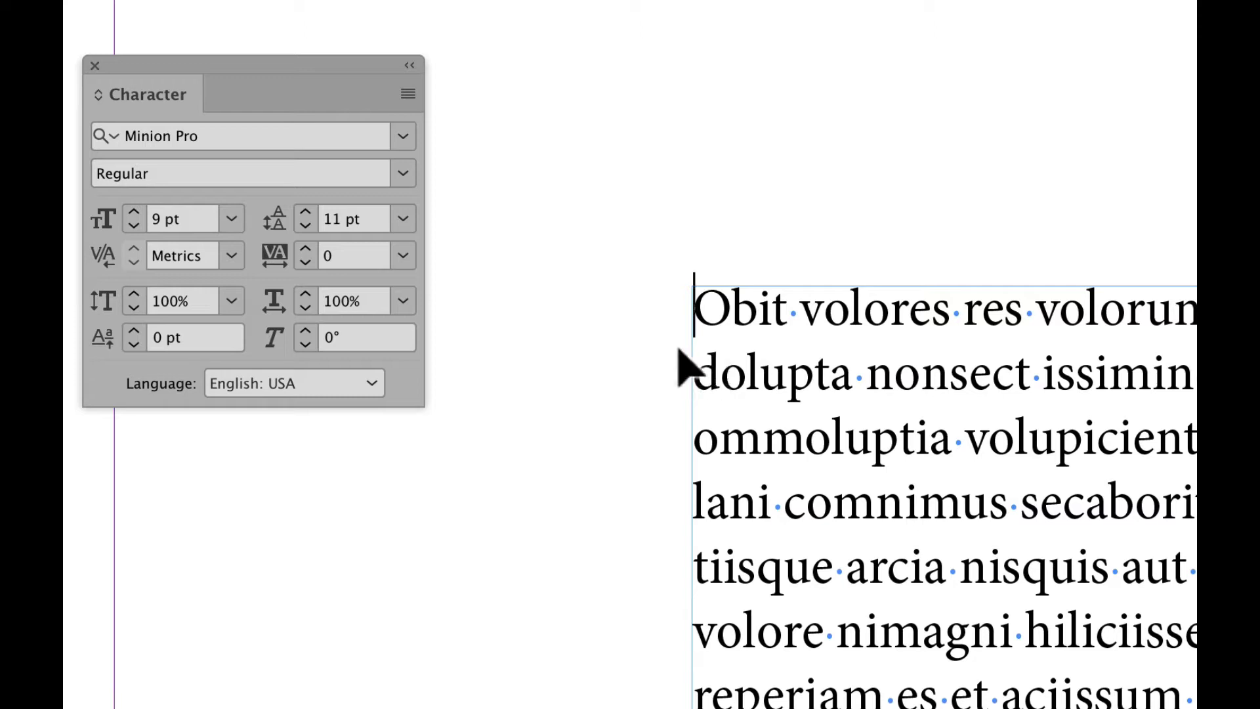
{"action": "key", "text": "ctrl+v"}
{"action": "left_click_drag", "start_coordinate": [677, 347], "coordinate": [614, 414]}
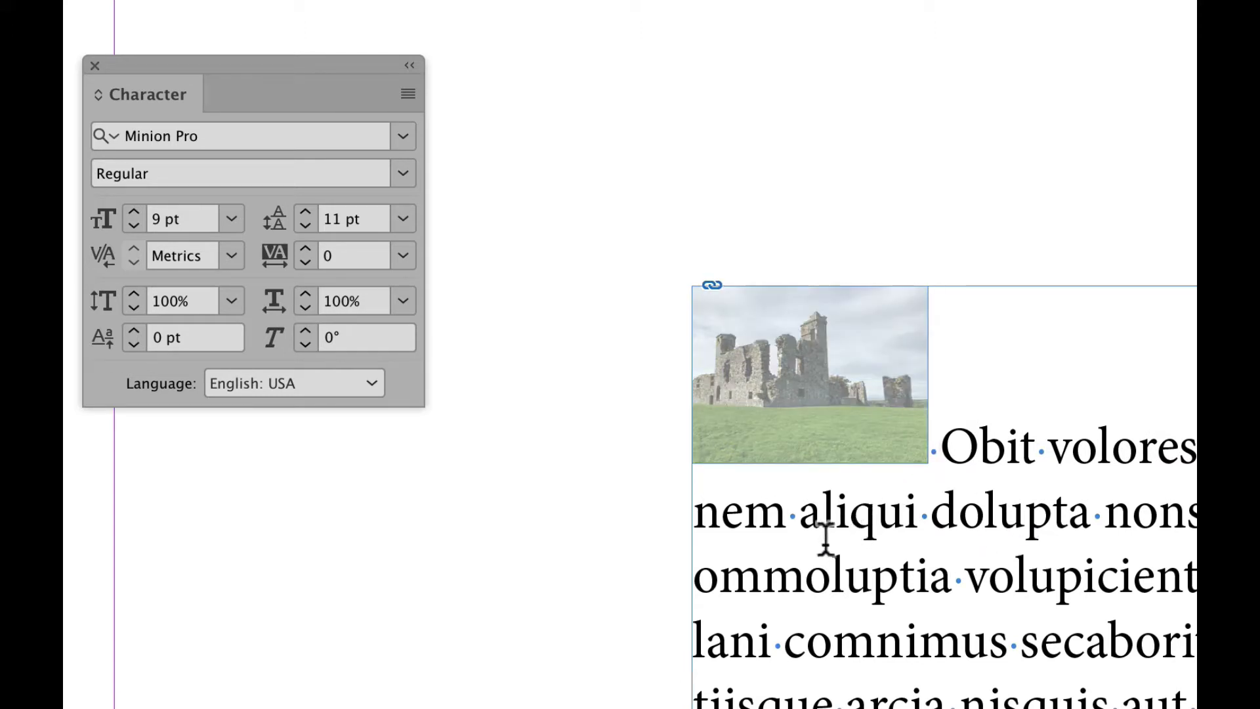
{"action": "left_click", "coordinate": [963, 214]}
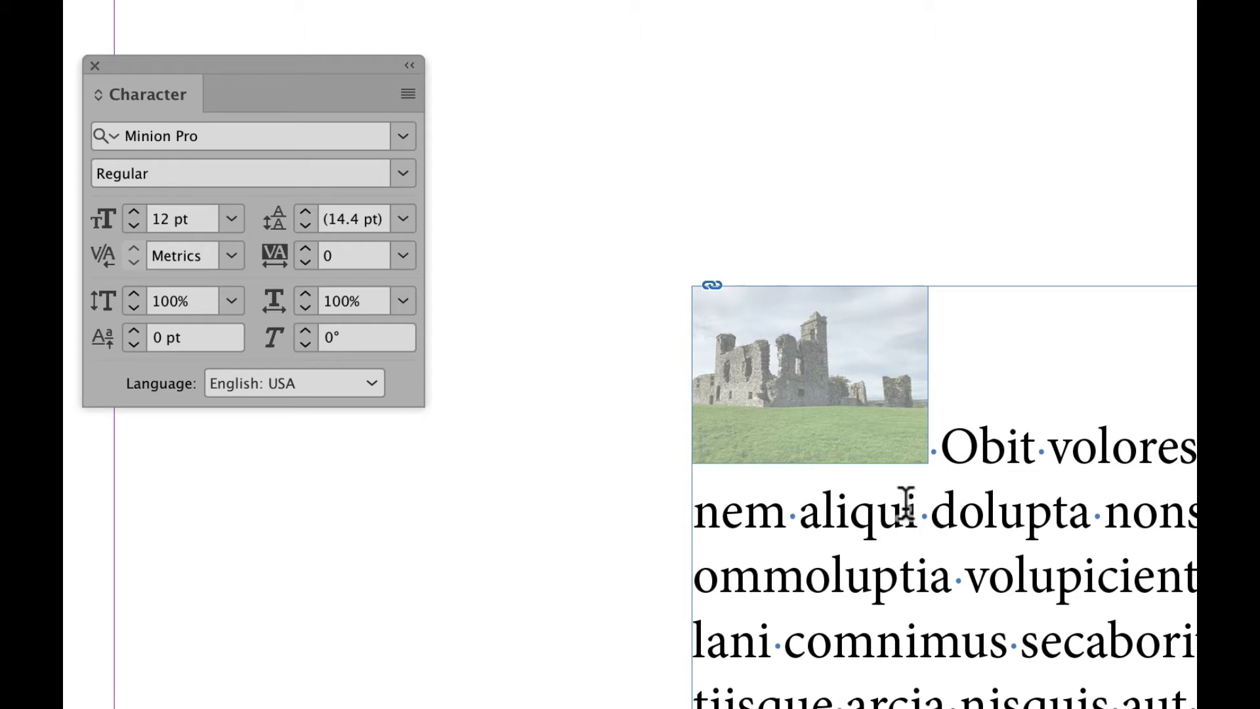
Select the inline castle image, shift it down over the second text line and move it back up onto the baseline.
{"action": "left_click_drag", "start_coordinate": [722, 441], "coordinate": [894, 463]}
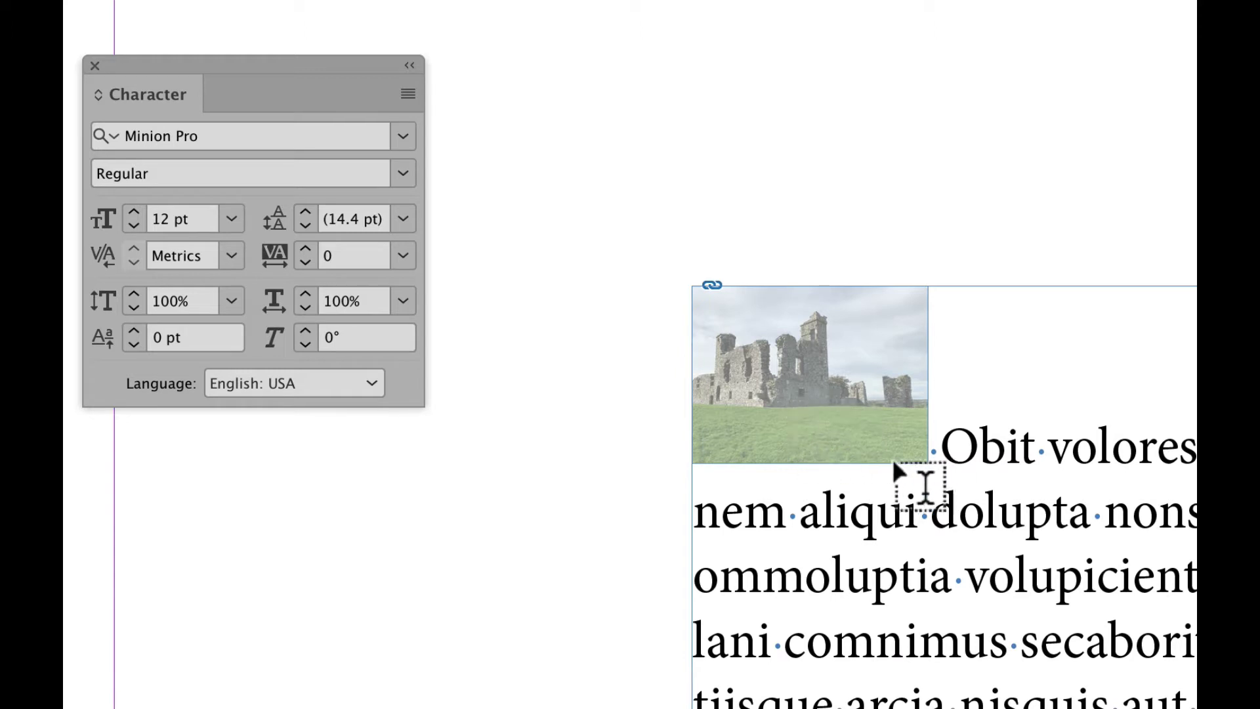
{"action": "left_click", "coordinate": [852, 441], "text": "super"}
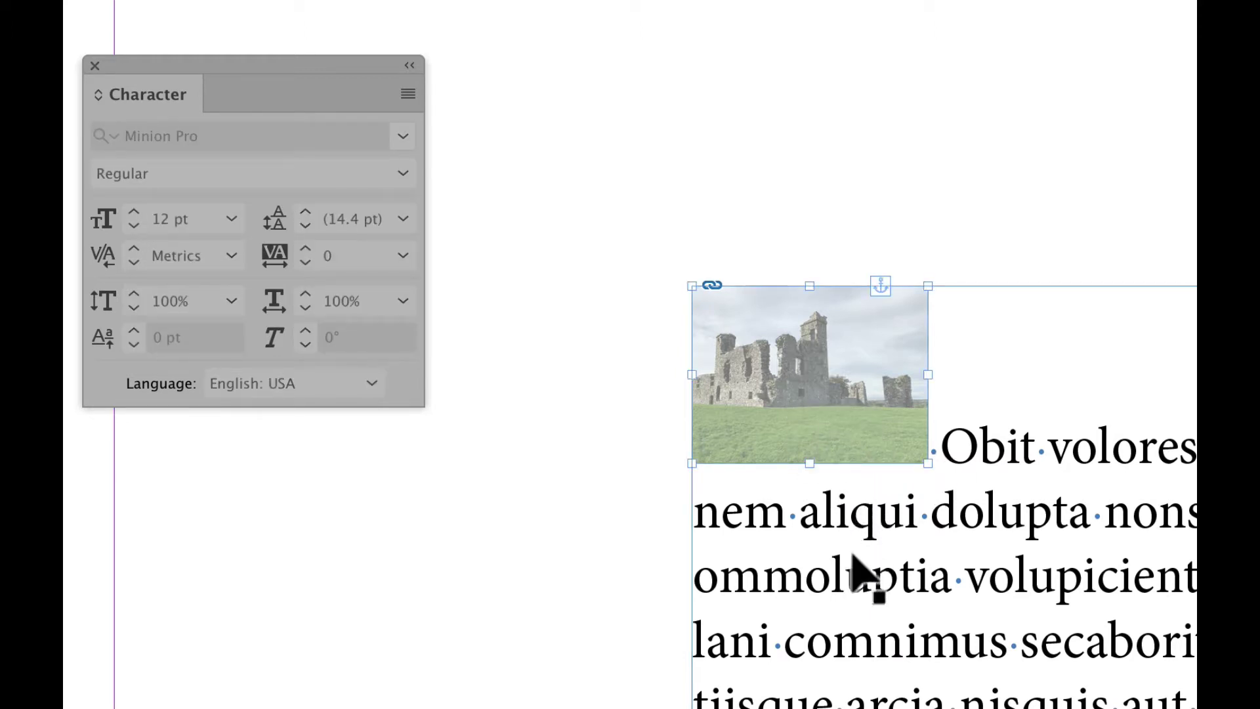
{"action": "mouse_move", "coordinate": [866, 451]}
{"action": "left_click_drag", "start_coordinate": [870, 430], "coordinate": [868, 516]}
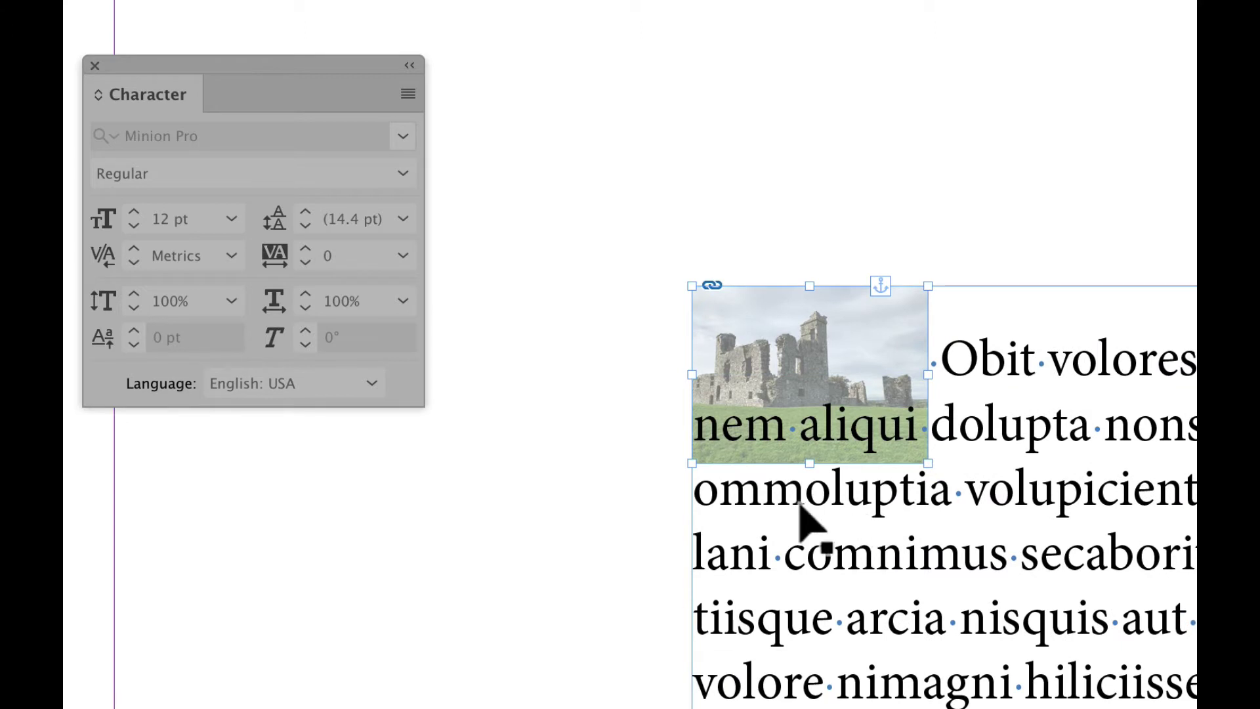
{"action": "mouse_move", "coordinate": [746, 468]}
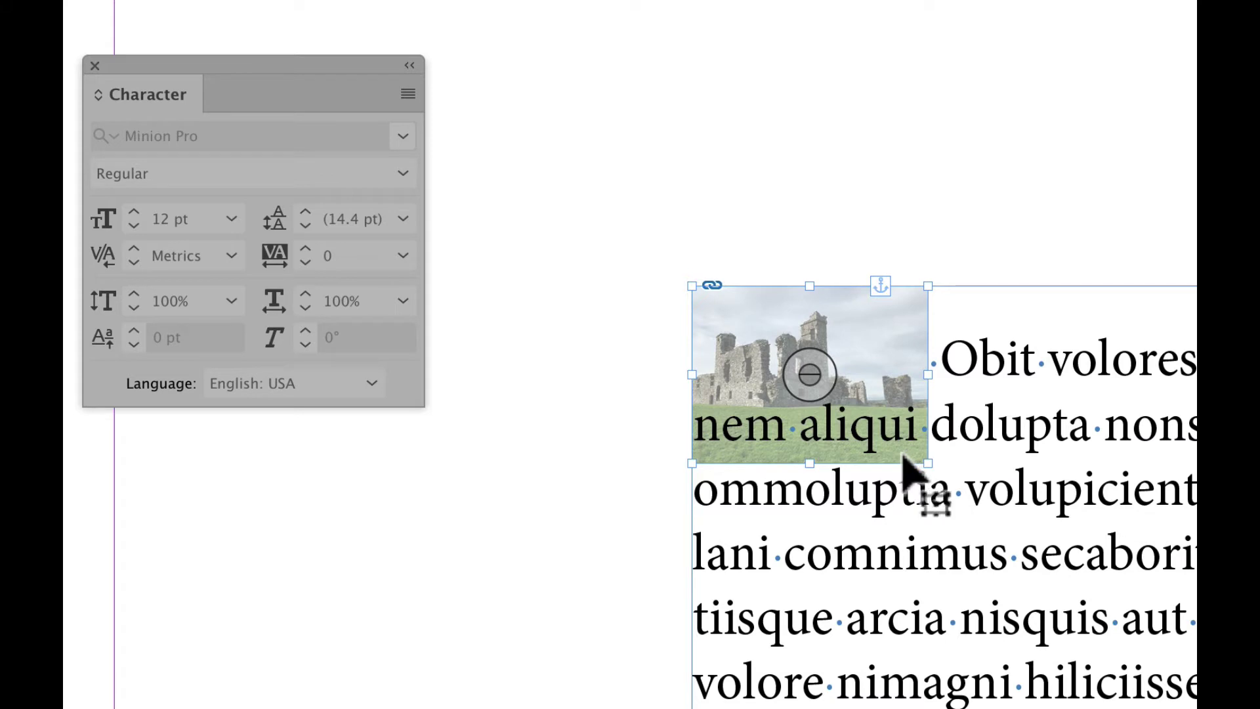
{"action": "left_click_drag", "start_coordinate": [904, 451], "coordinate": [803, 354]}
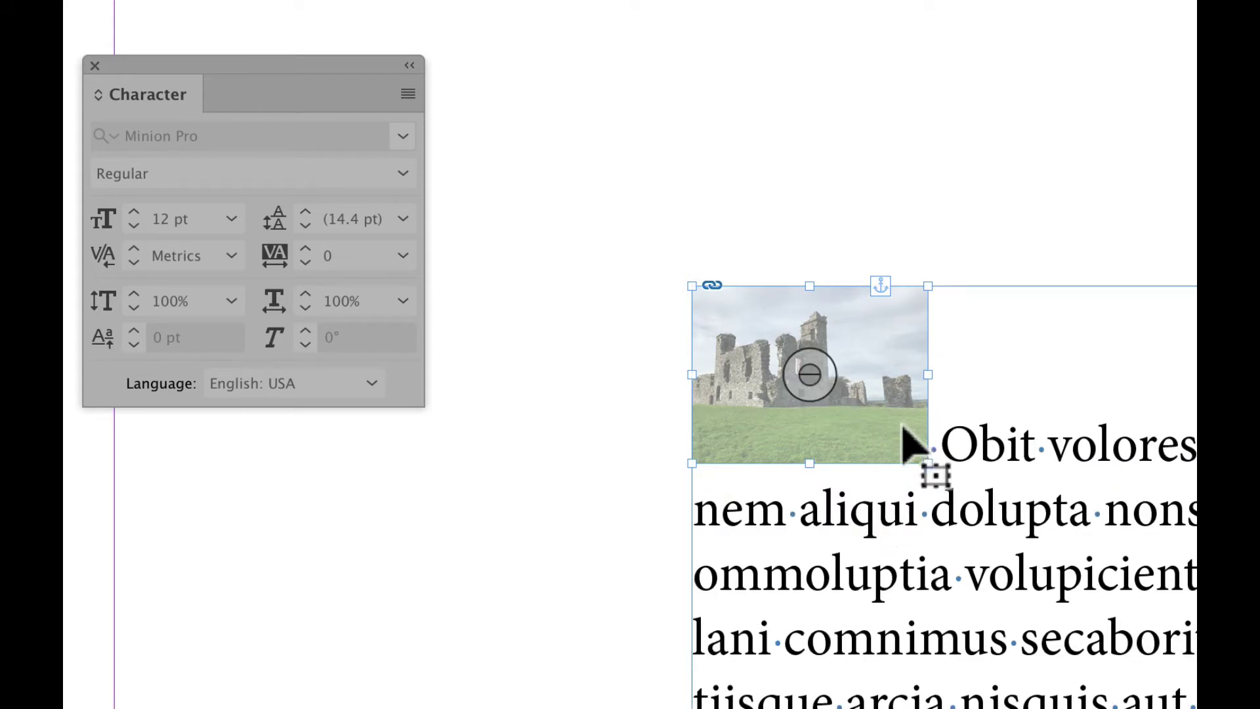
Select the inline castle image as a text character and set its baseline shift to -14 pt.
{"action": "left_click", "coordinate": [943, 423]}
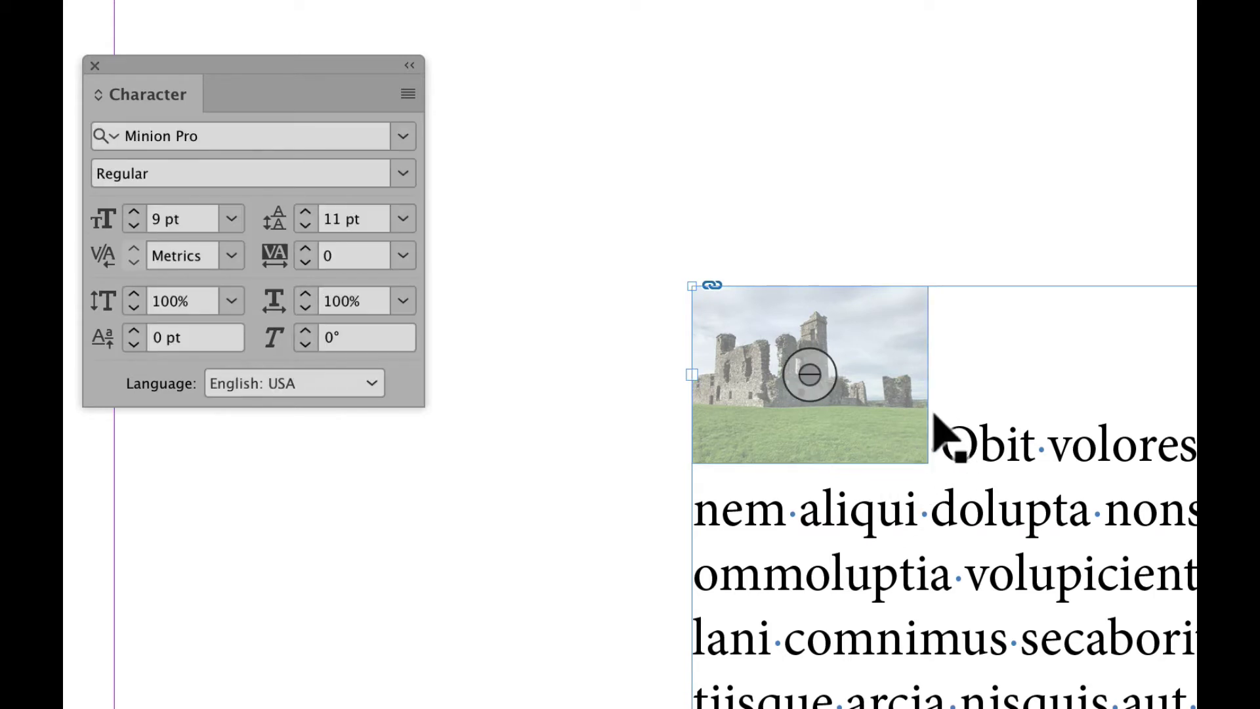
{"action": "left_click_drag", "start_coordinate": [947, 435], "coordinate": [943, 453]}
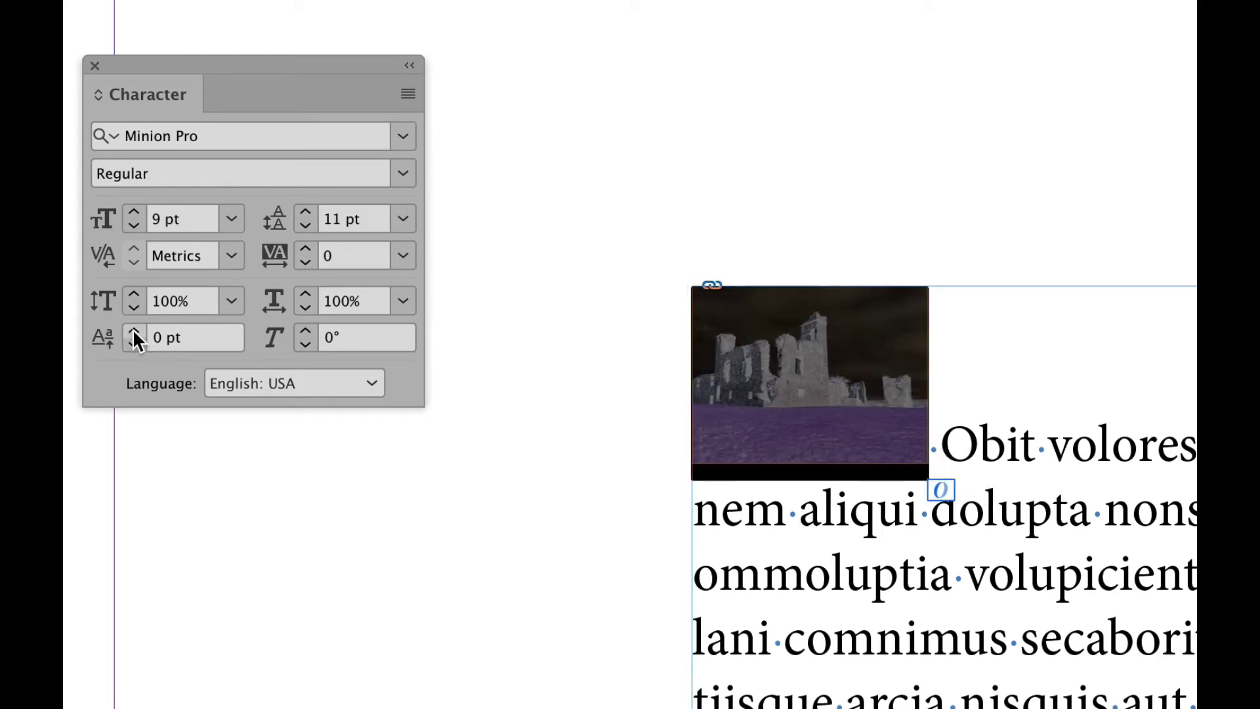
{"action": "left_click", "coordinate": [133, 330]}
{"action": "left_click", "coordinate": [133, 330]}
{"action": "left_click", "coordinate": [134, 331]}
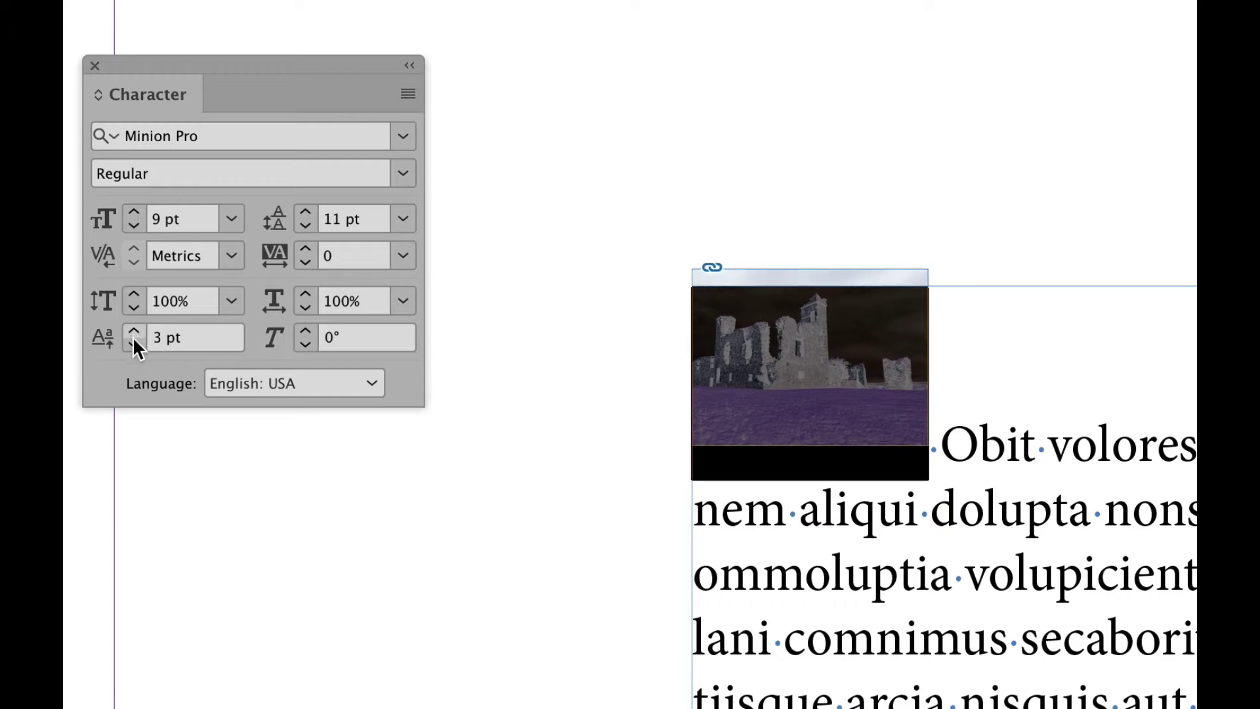
{"action": "left_click", "coordinate": [133, 343]}
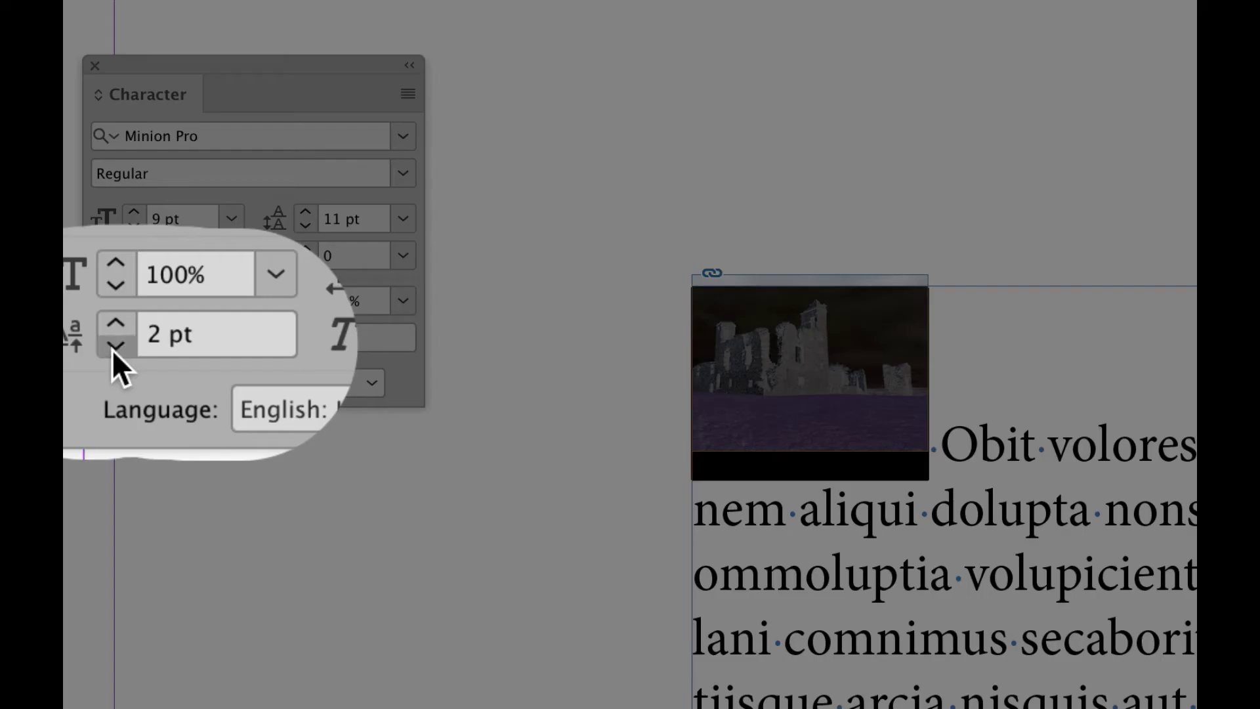
{"action": "left_click", "coordinate": [133, 343]}
{"action": "left_click", "coordinate": [134, 343]}
{"action": "left_click", "coordinate": [133, 343]}
{"action": "left_click", "coordinate": [133, 343]}
{"action": "left_click", "coordinate": [133, 343]}
{"action": "left_click", "coordinate": [133, 343]}
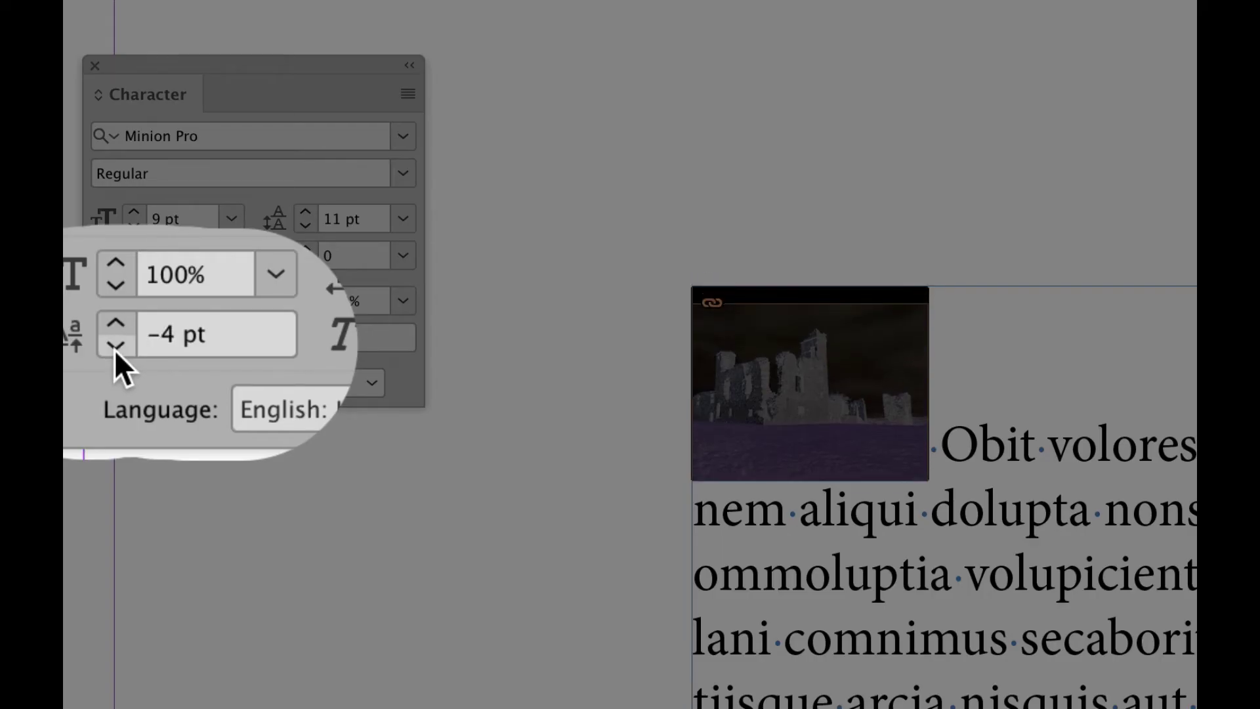
{"action": "left_click", "coordinate": [133, 344]}
{"action": "left_click", "coordinate": [134, 343]}
{"action": "left_click", "coordinate": [134, 344]}
{"action": "left_click", "coordinate": [133, 343]}
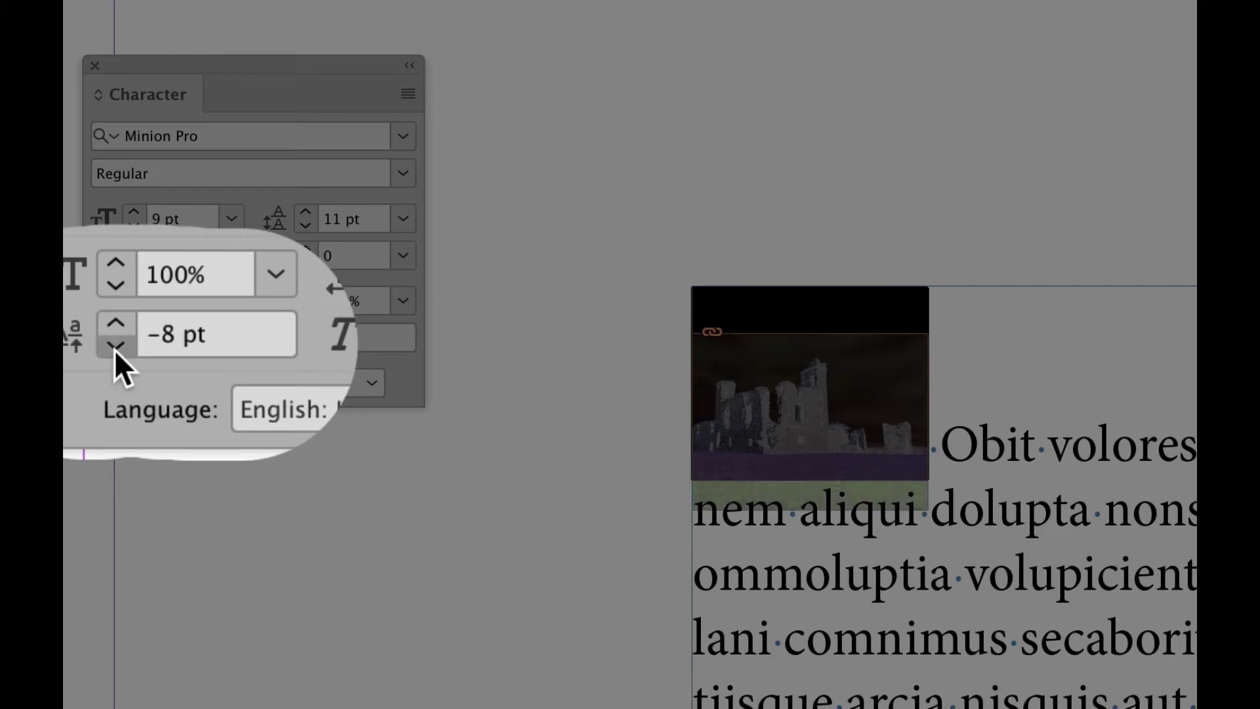
{"action": "left_click", "coordinate": [133, 343]}
{"action": "left_click", "coordinate": [133, 344]}
{"action": "left_click", "coordinate": [133, 344]}
{"action": "left_click", "coordinate": [133, 343]}
{"action": "left_click", "coordinate": [133, 343]}
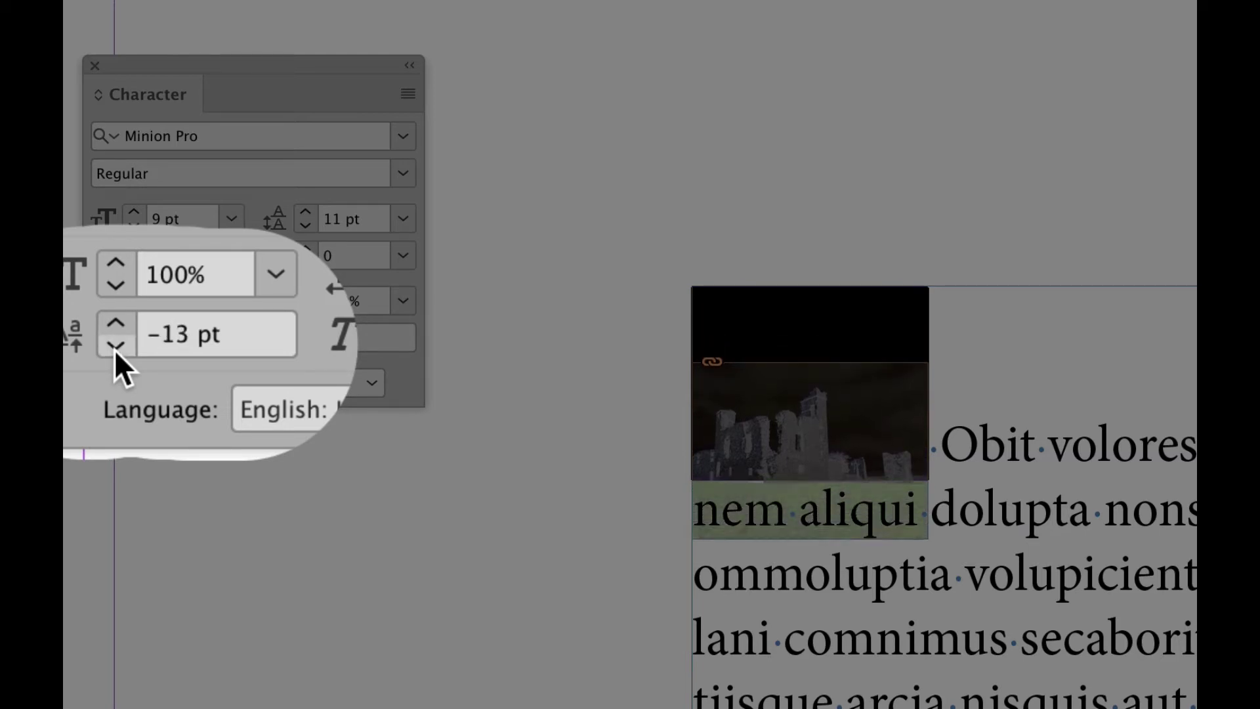
{"action": "left_click", "coordinate": [134, 343]}
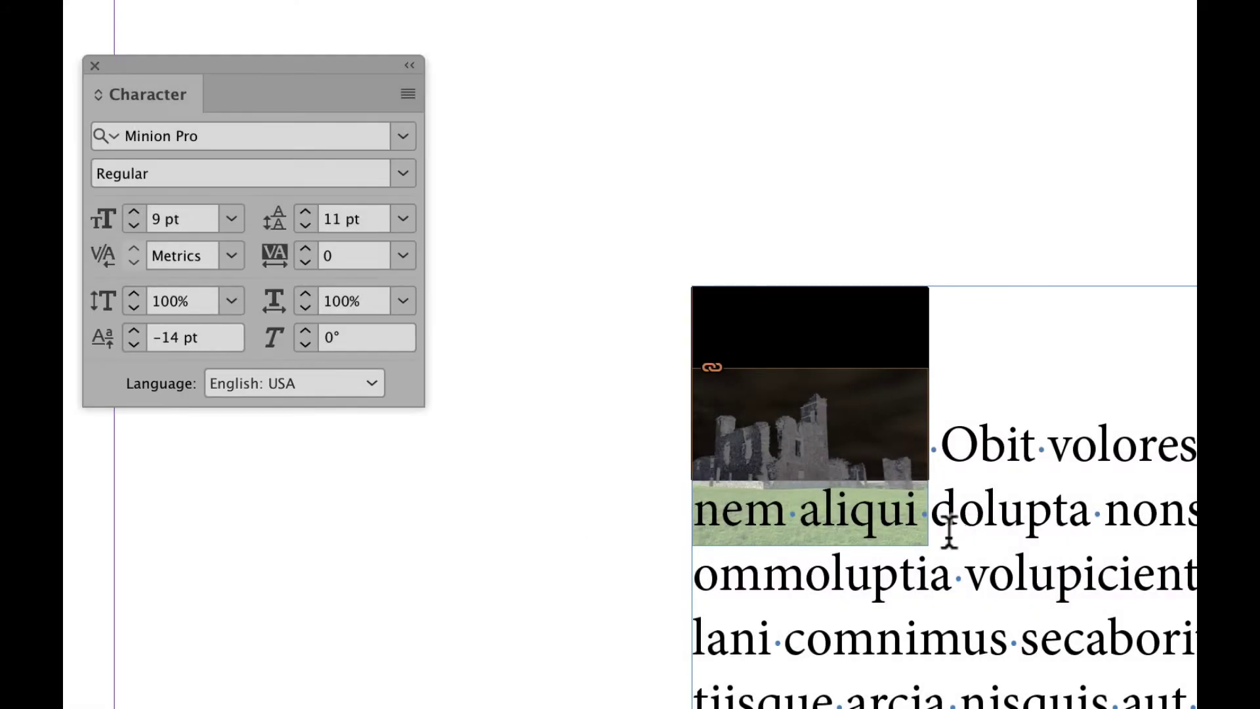
Select the space between the castle image and "Obit" and set its tracking to -1000.
{"action": "left_click", "coordinate": [937, 466]}
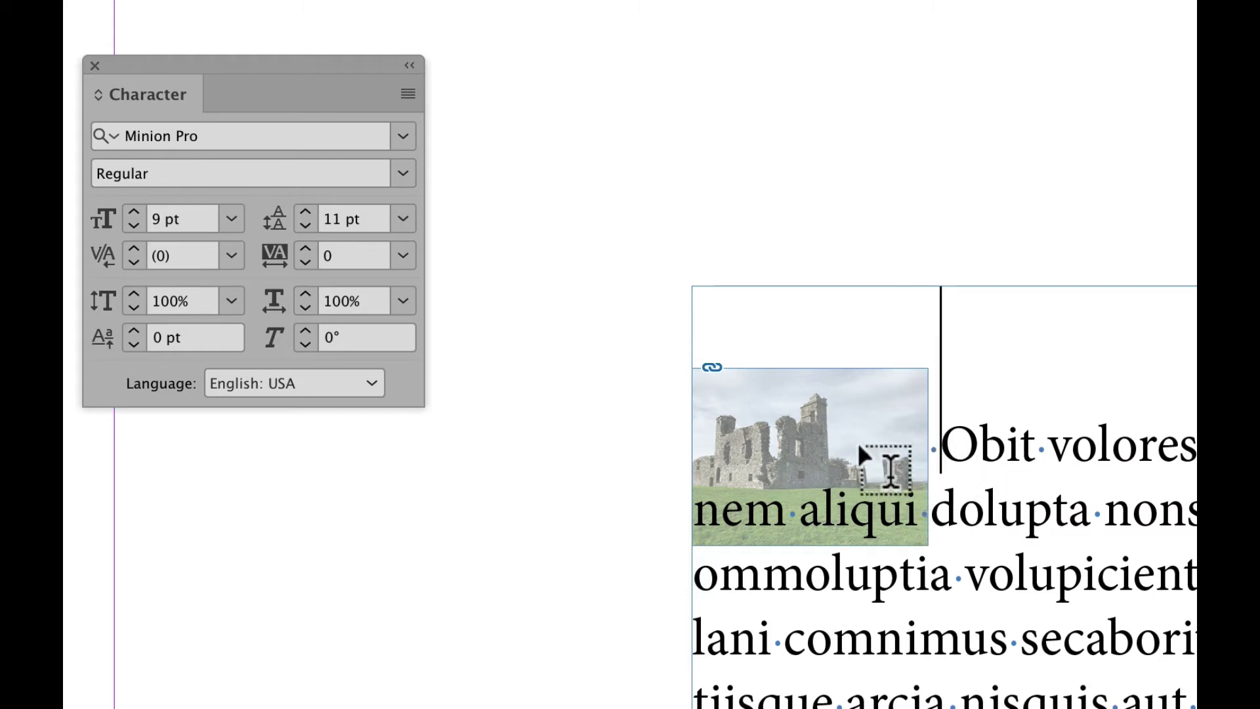
{"action": "left_click_drag", "start_coordinate": [812, 415], "coordinate": [914, 466]}
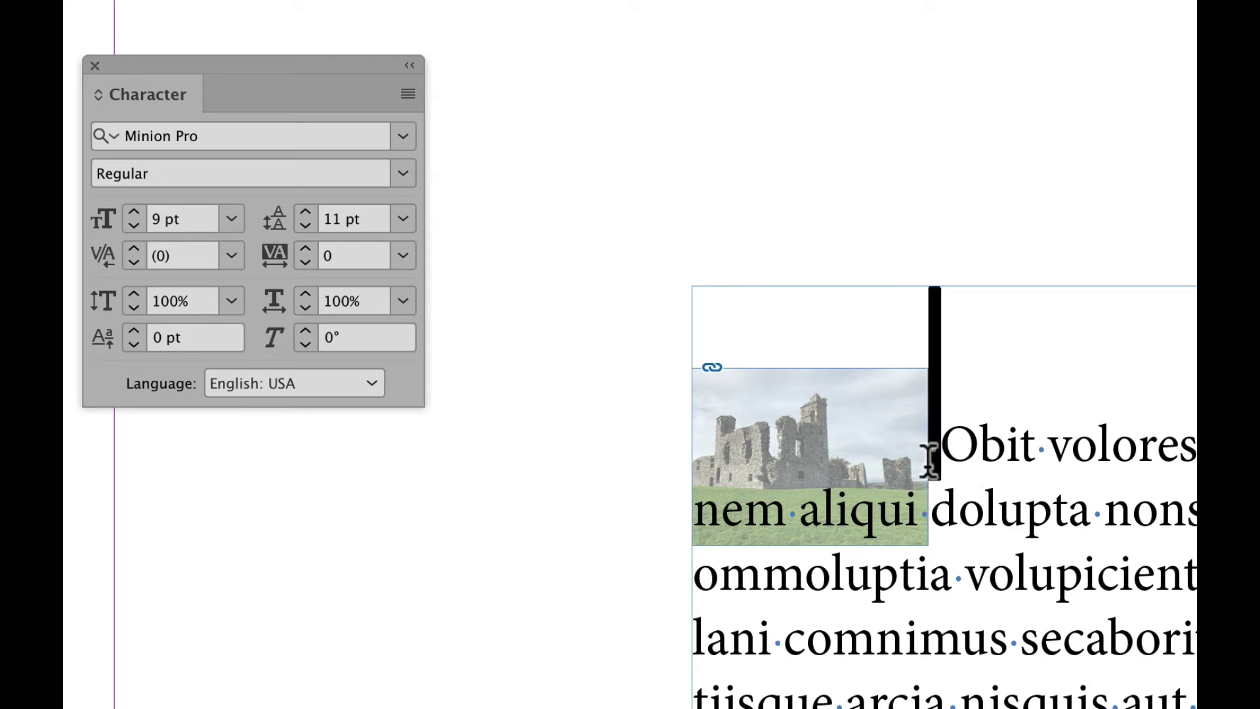
{"action": "left_click", "coordinate": [929, 460]}
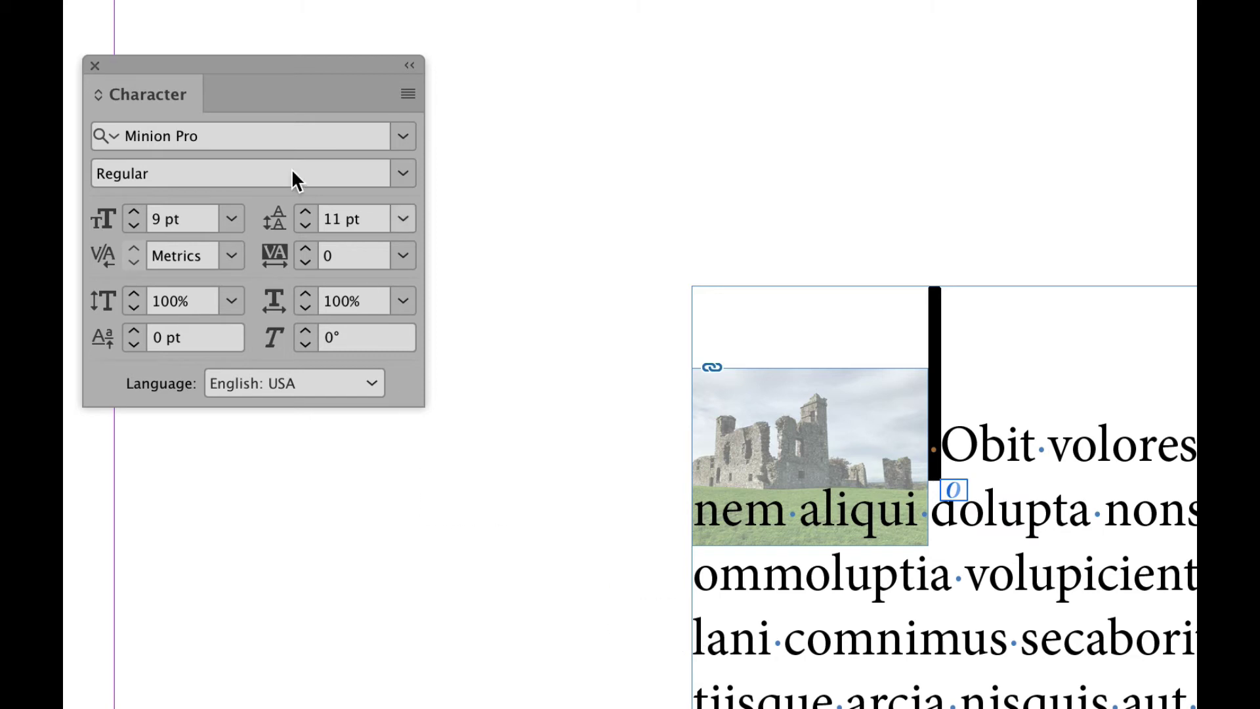
{"action": "left_click_drag", "start_coordinate": [341, 62], "coordinate": [578, 199]}
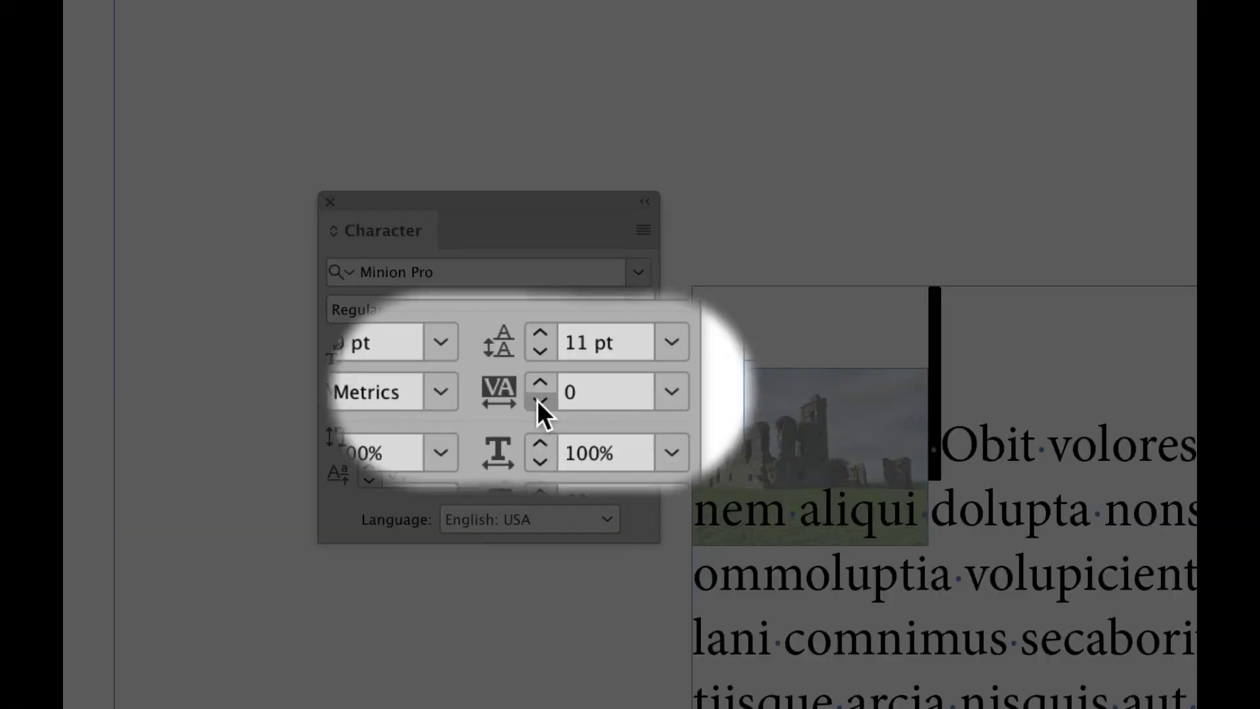
{"action": "left_click", "coordinate": [542, 398]}
{"action": "left_click", "coordinate": [541, 397]}
{"action": "left_click", "coordinate": [540, 400]}
{"action": "left_click", "coordinate": [540, 400]}
{"action": "left_click", "coordinate": [540, 399]}
{"action": "left_click", "coordinate": [540, 400]}
{"action": "left_click", "coordinate": [540, 400]}
{"action": "left_click", "coordinate": [540, 400]}
{"action": "left_click", "coordinate": [539, 400]}
{"action": "left_click_drag", "start_coordinate": [540, 400], "coordinate": [535, 401]}
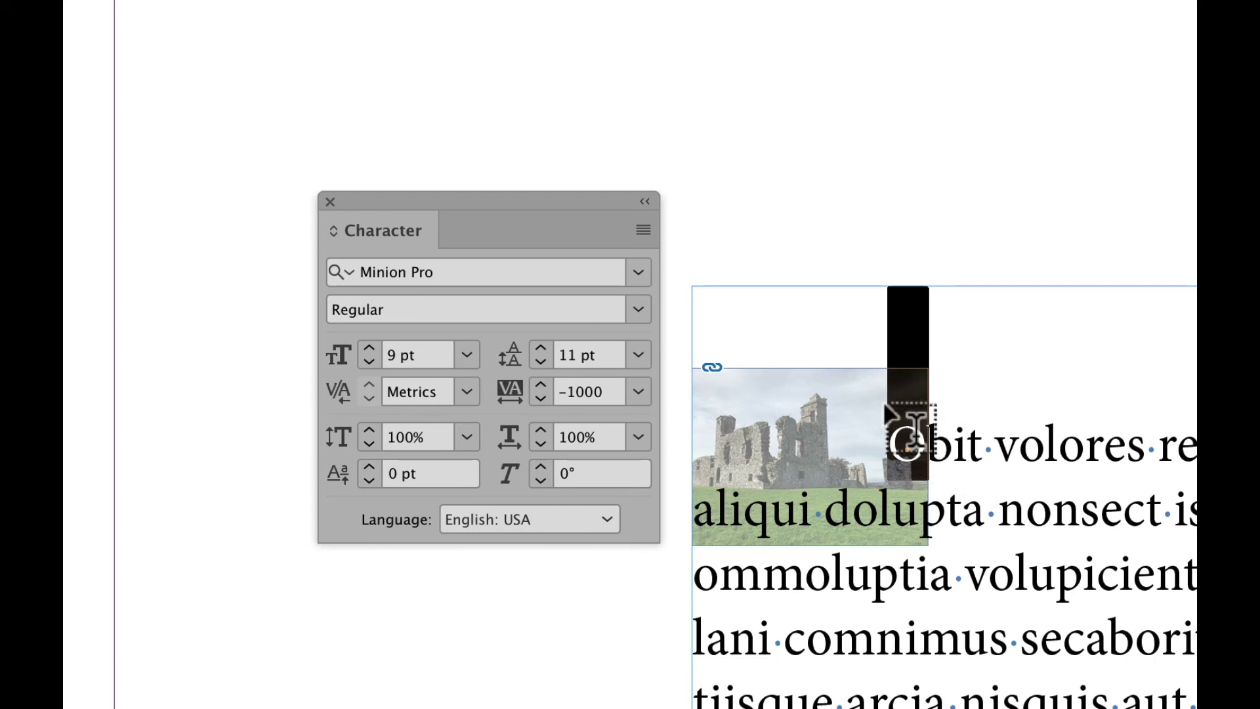
Insert more spaces with -1000 tracking before "Obit" to pull the first line further over the castle image.
{"action": "key", "text": "Right"}
{"action": "key", "text": "Left"}
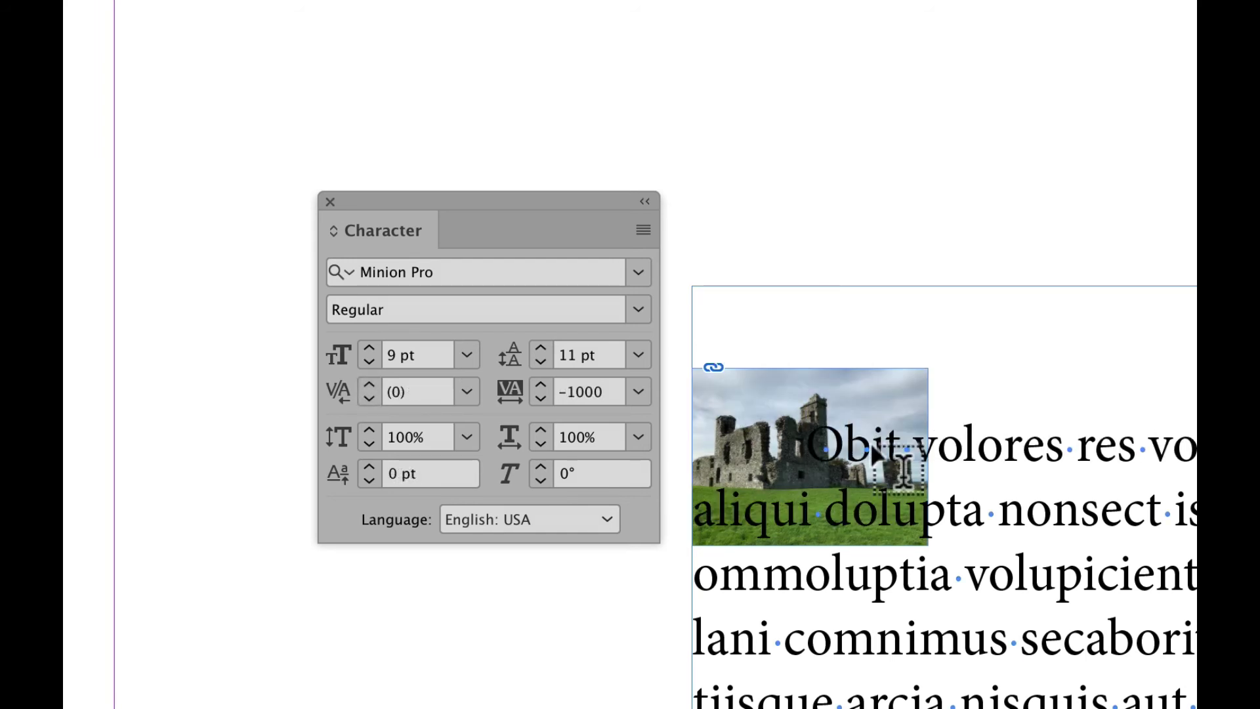
{"action": "key", "text": "shift+super+a"}
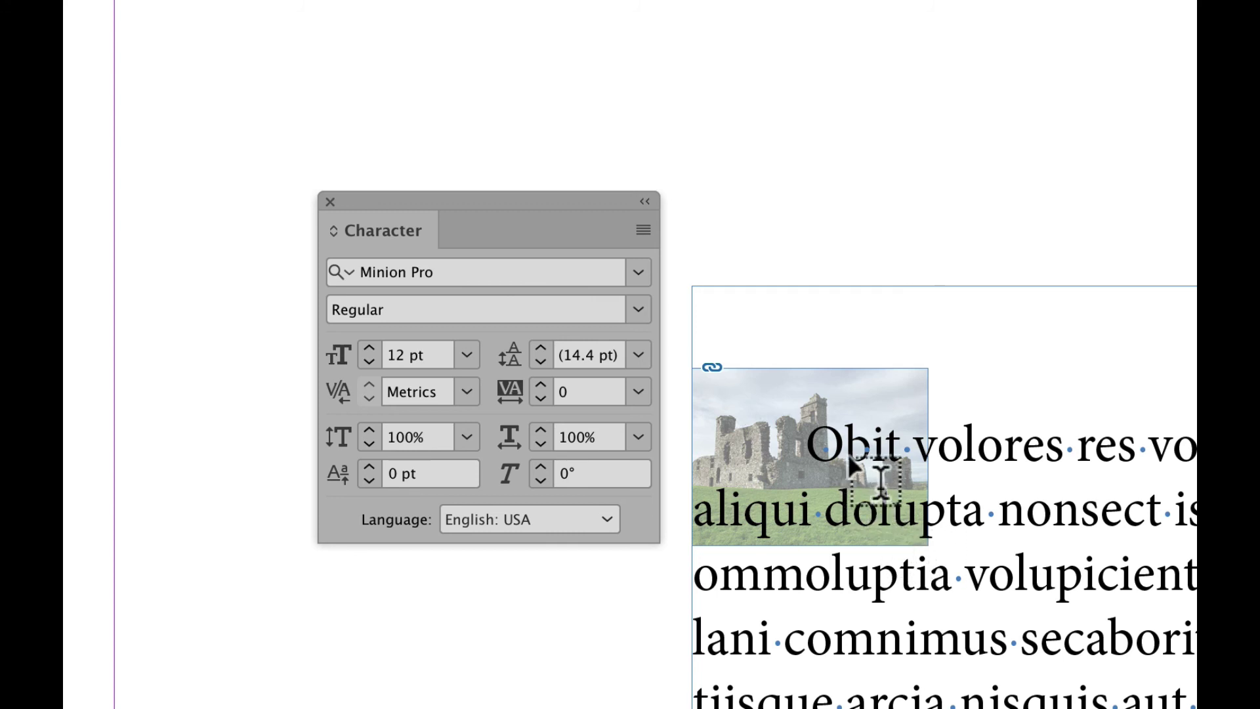
Leave text editing and select the inline castle image's frame behind the text.
{"action": "key", "text": "Escape"}
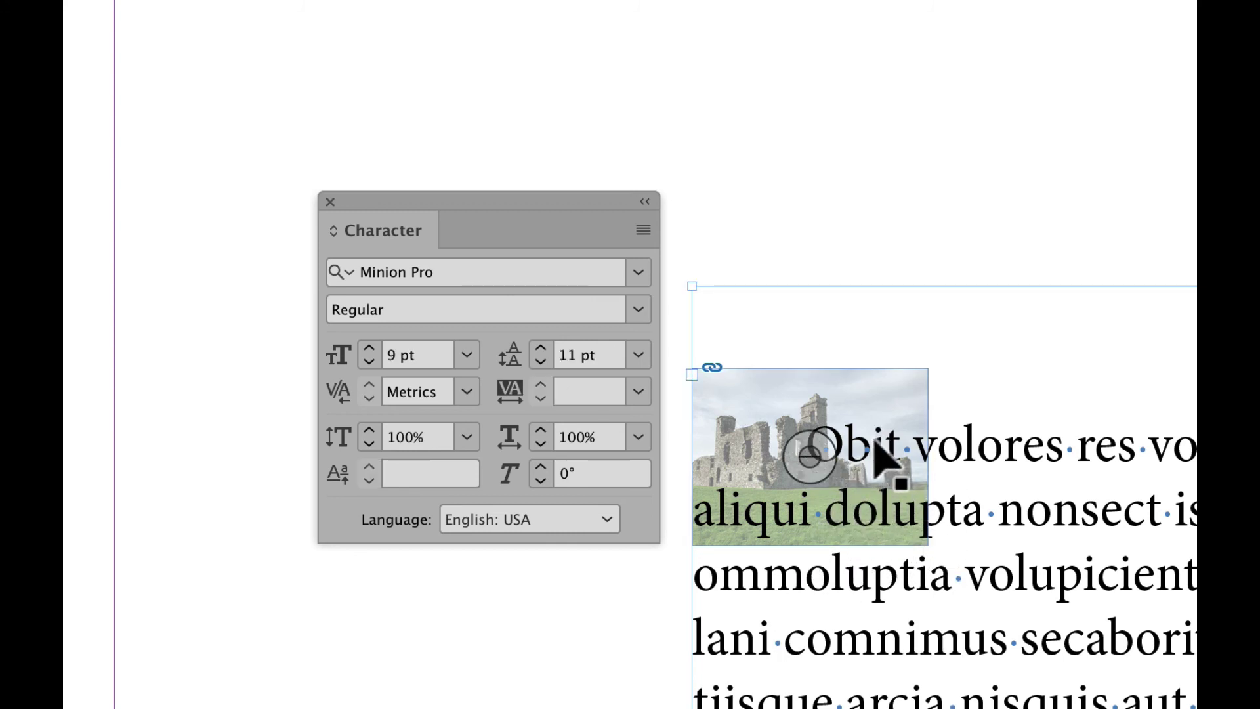
{"action": "left_click", "coordinate": [878, 405]}
{"action": "double_click", "coordinate": [717, 415]}
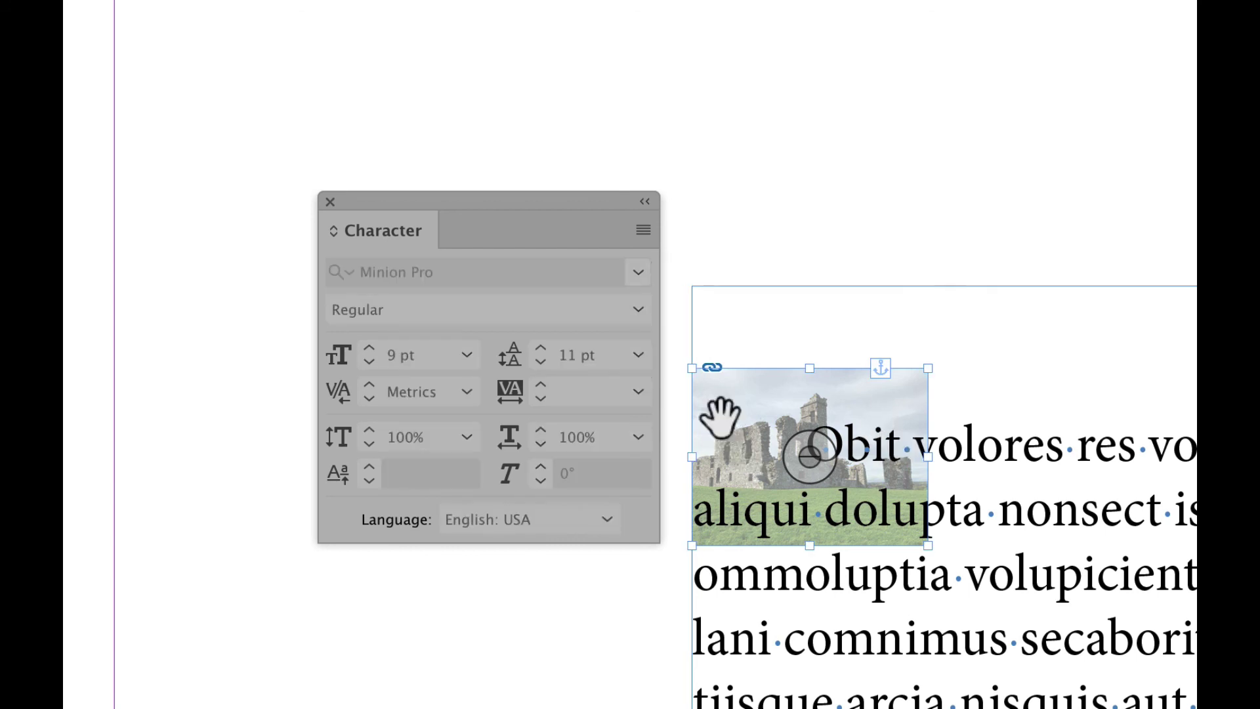
Return to the text, select the inline castle image as a character and lower its baseline shift to -22 pt.
{"action": "double_click", "coordinate": [986, 459]}
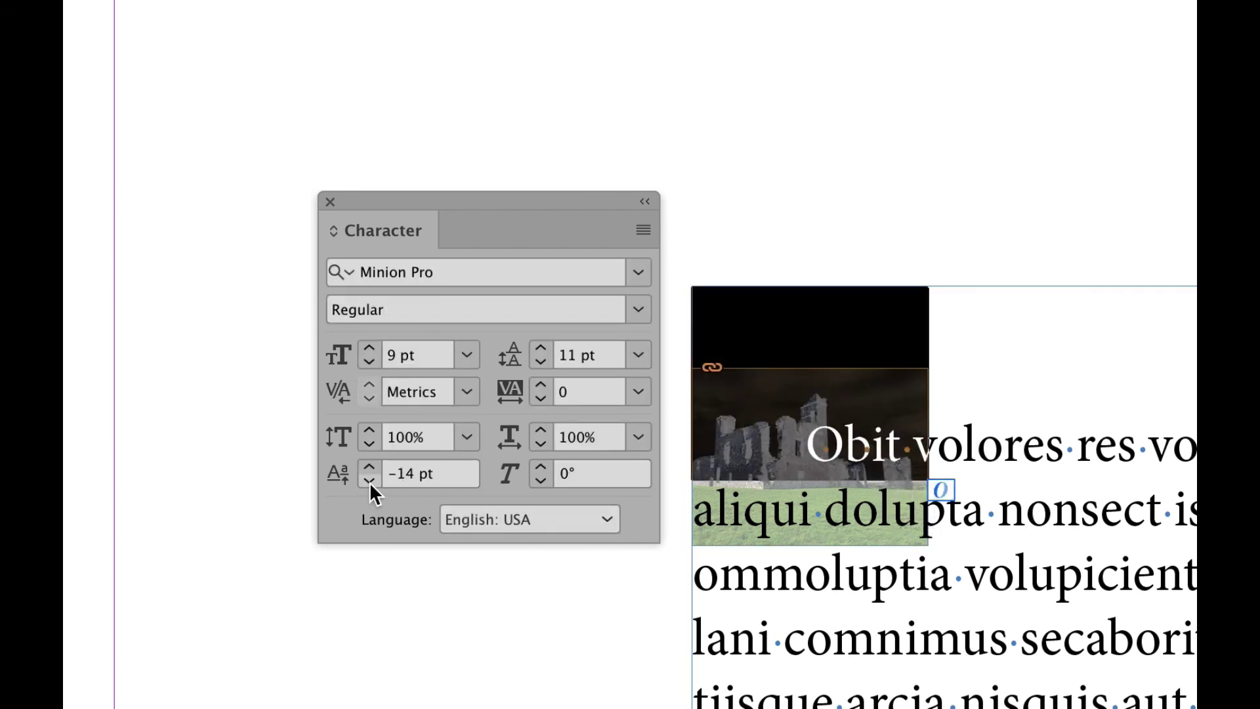
{"action": "left_click", "coordinate": [369, 482]}
{"action": "left_click", "coordinate": [369, 481]}
{"action": "left_click", "coordinate": [369, 482]}
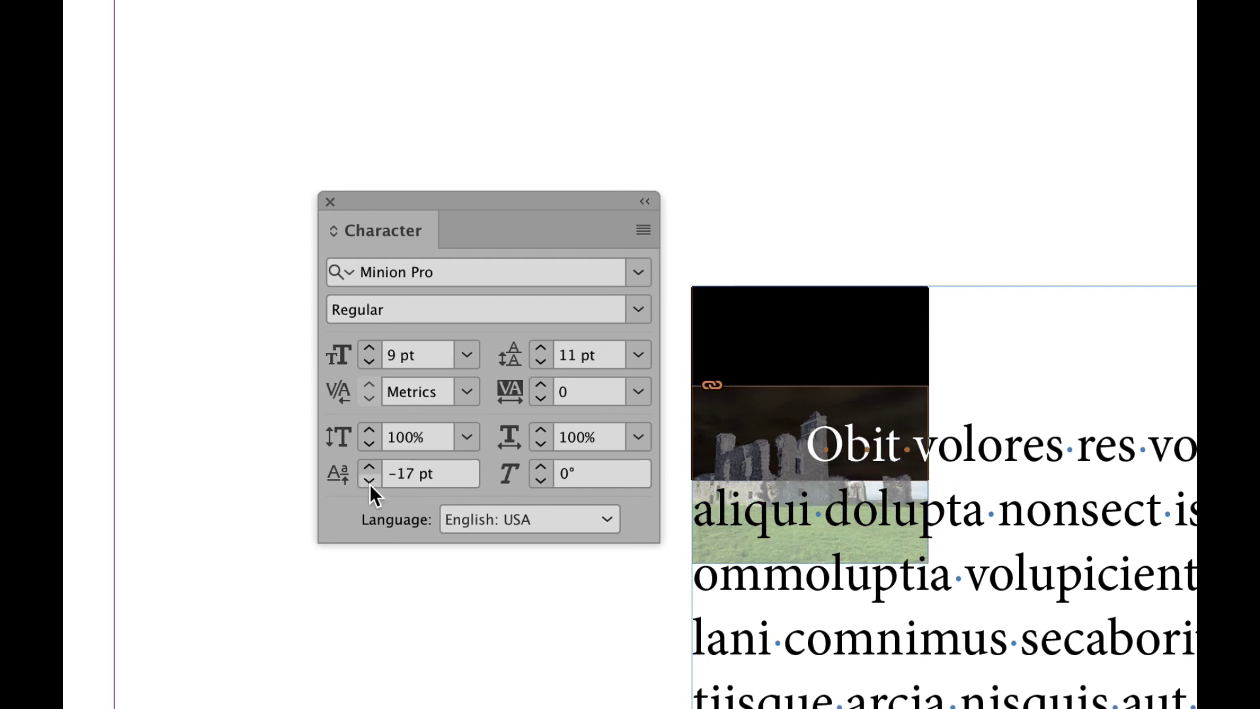
{"action": "left_click", "coordinate": [369, 482]}
{"action": "left_click", "coordinate": [369, 482]}
{"action": "left_click", "coordinate": [369, 481]}
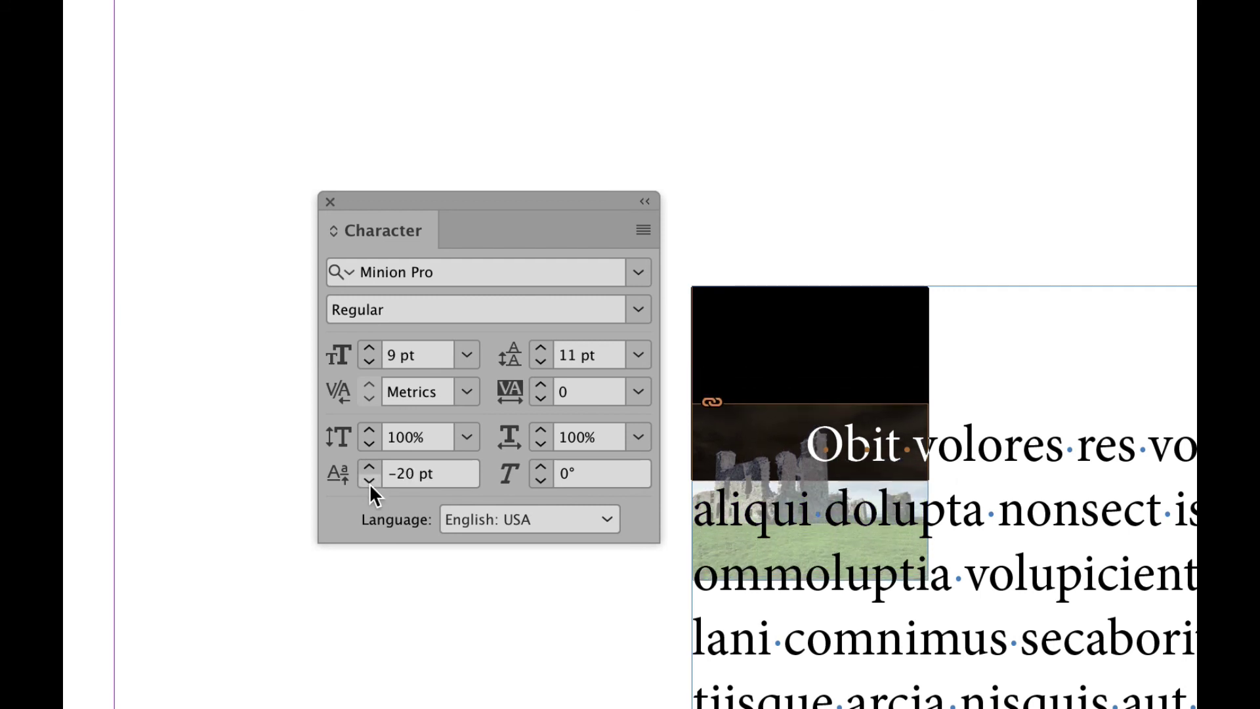
{"action": "left_click", "coordinate": [369, 482]}
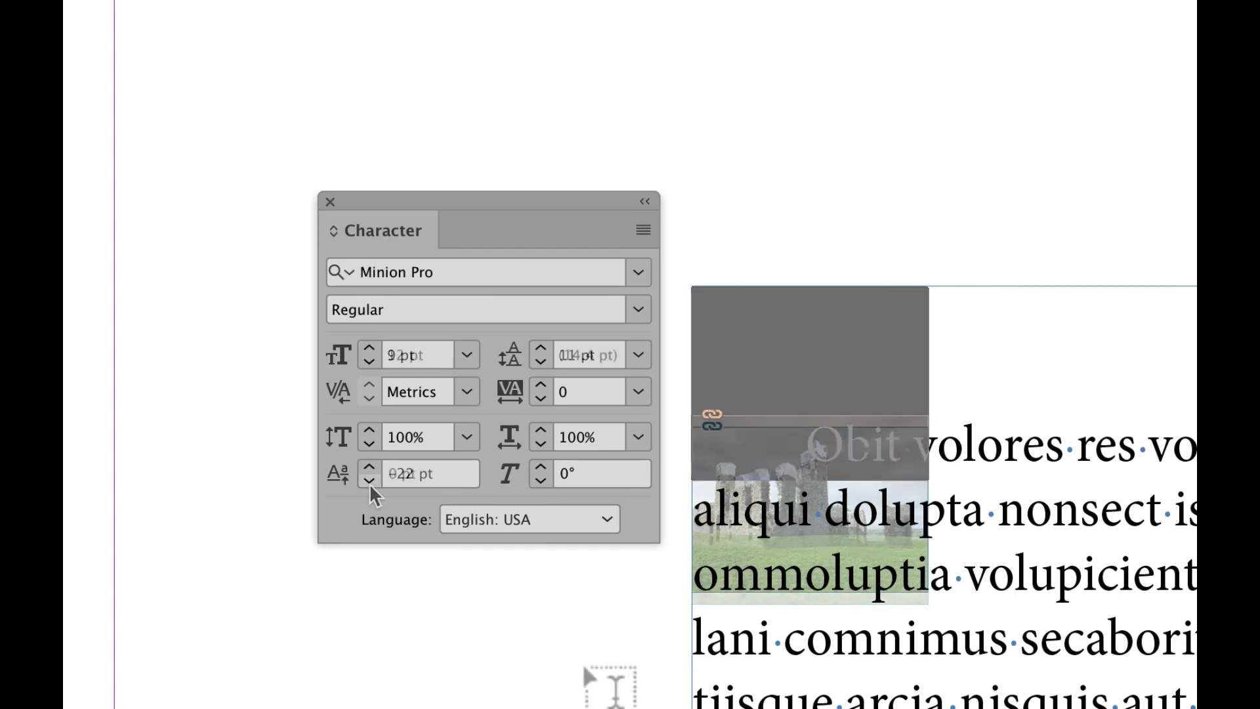